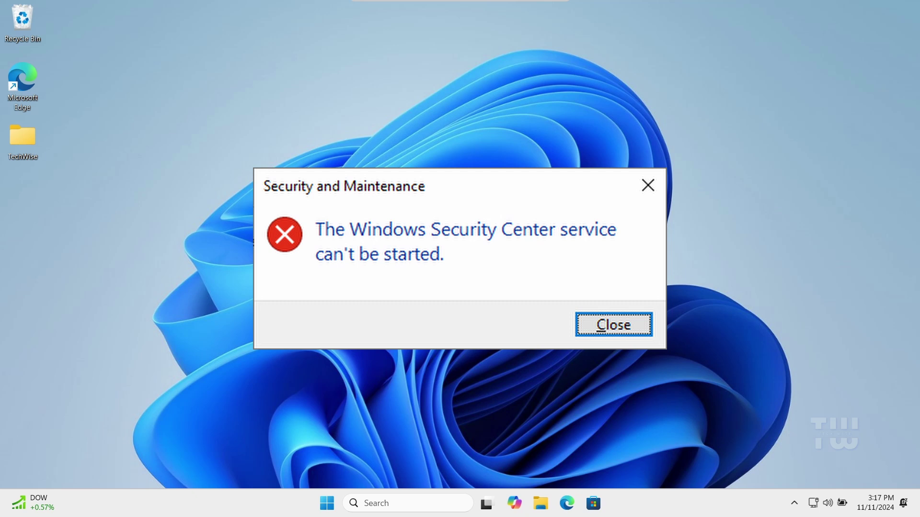
Dismiss the Security and Maintenance error, search Windows for Windows Security and open its app settings.
key("Return")
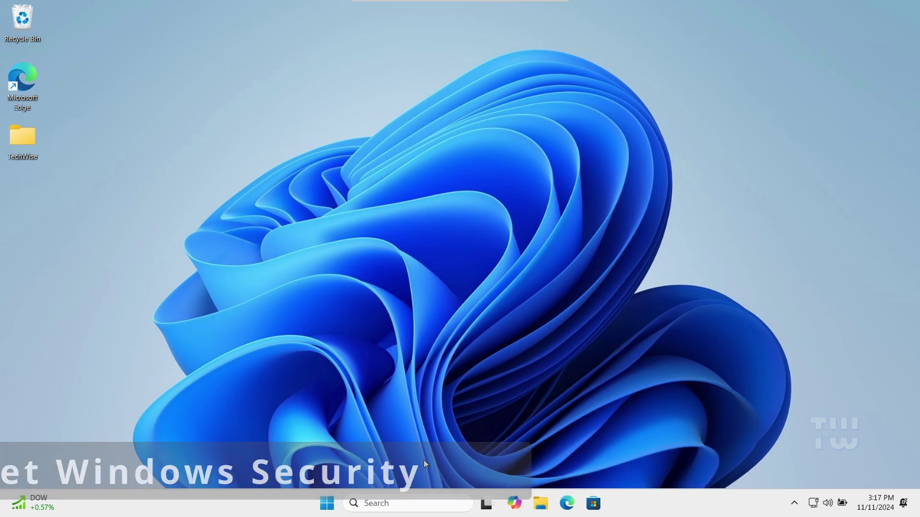
left_click(391, 503)
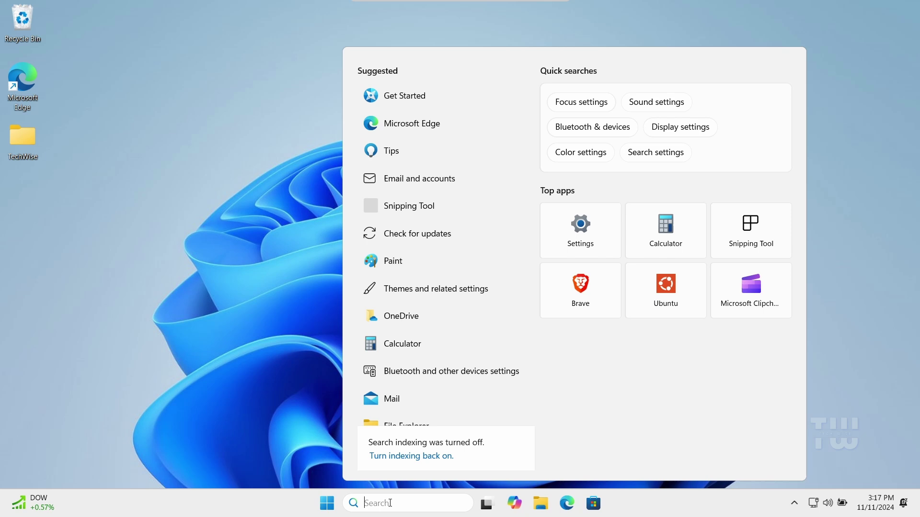
type("windows secru")
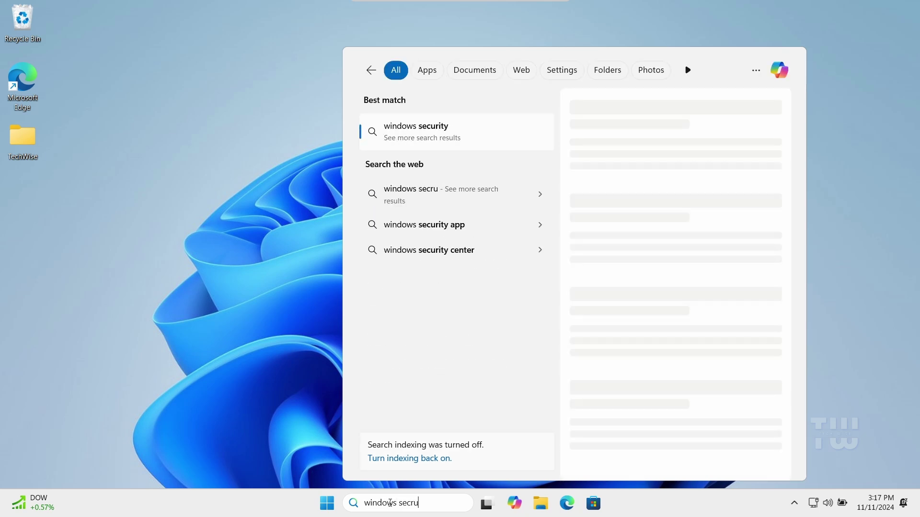
key("BackSpace")
right_click(429, 134)
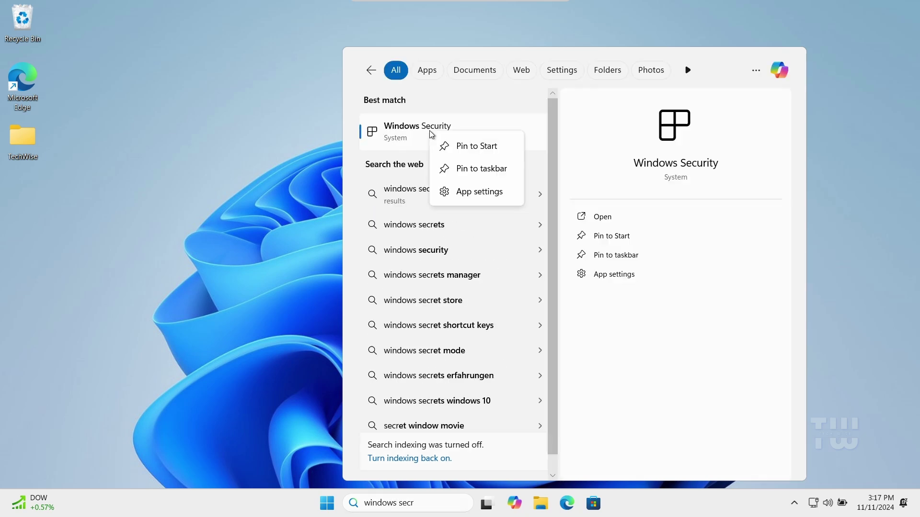
left_click(478, 193)
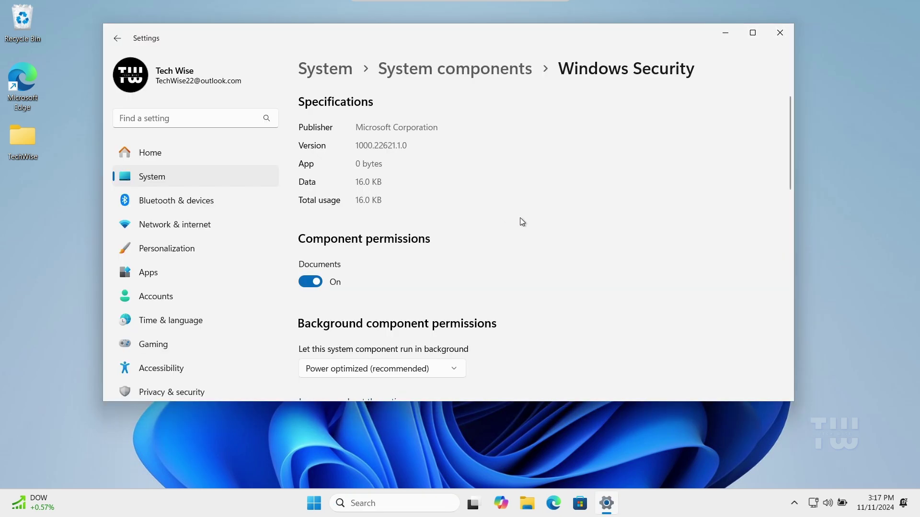
Repair and reset the Windows Security system component, confirm the data deletion, and close Settings.
scroll(521, 221, "down", 5)
scroll(521, 218, "down", 4)
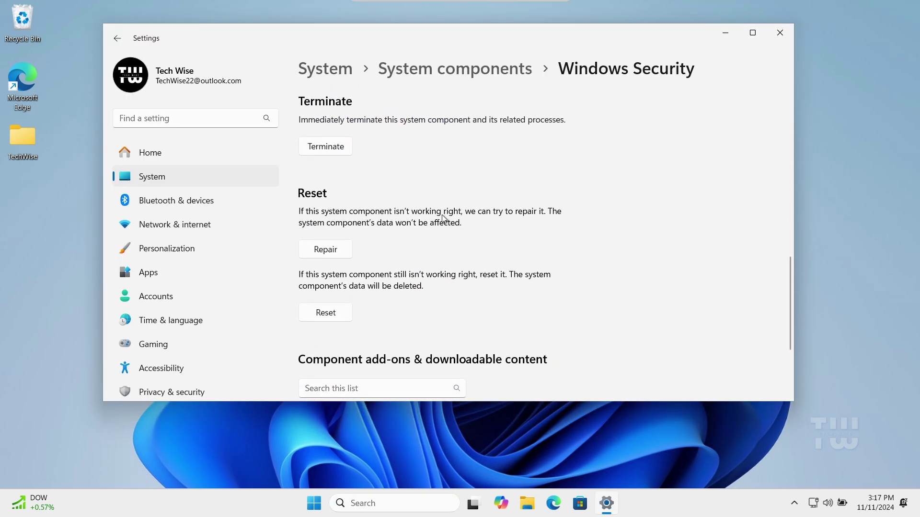
left_click(338, 247)
left_click(329, 315)
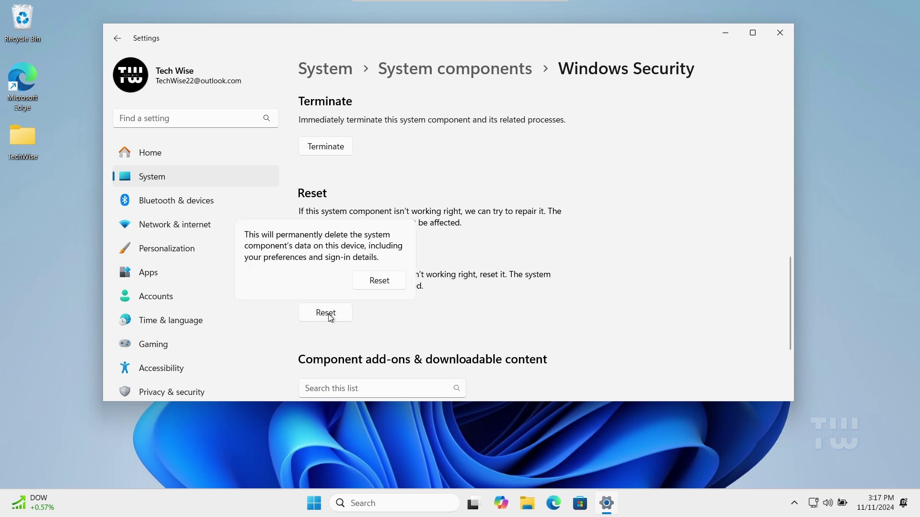
left_click(373, 284)
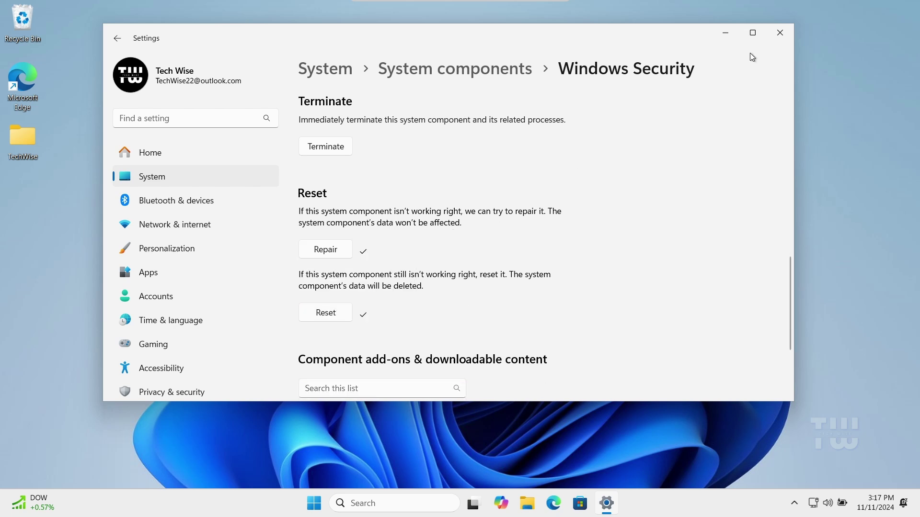
left_click(781, 35)
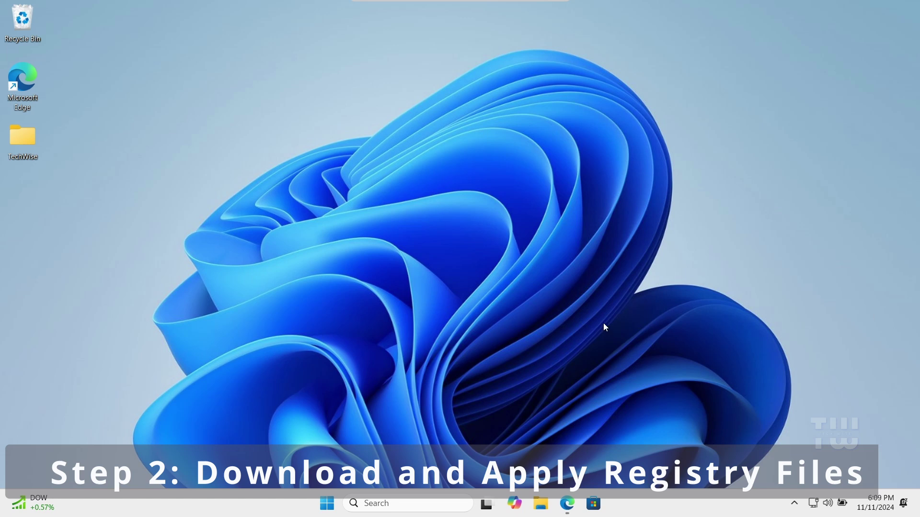
Switch to Microsoft Edge and download wscsvc.reg.zip from its MediaFire page.
left_click(570, 504)
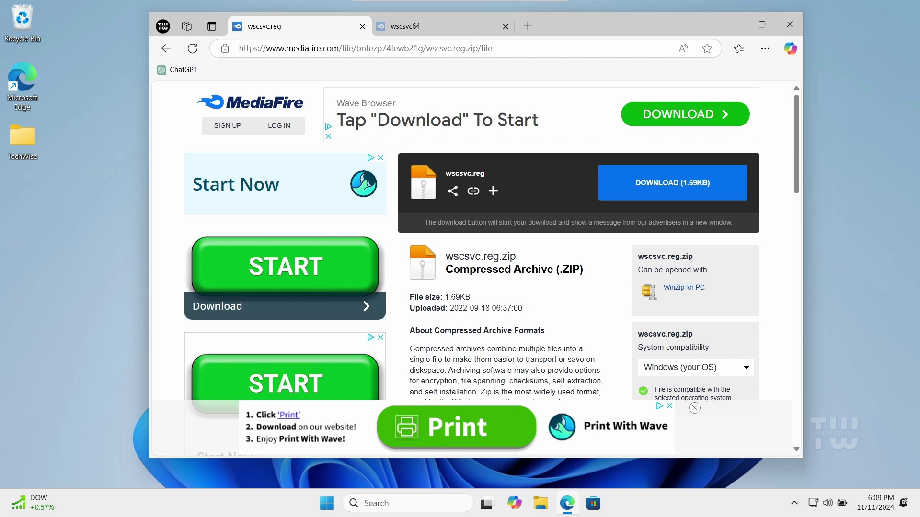
left_click_drag(449, 258, 522, 261)
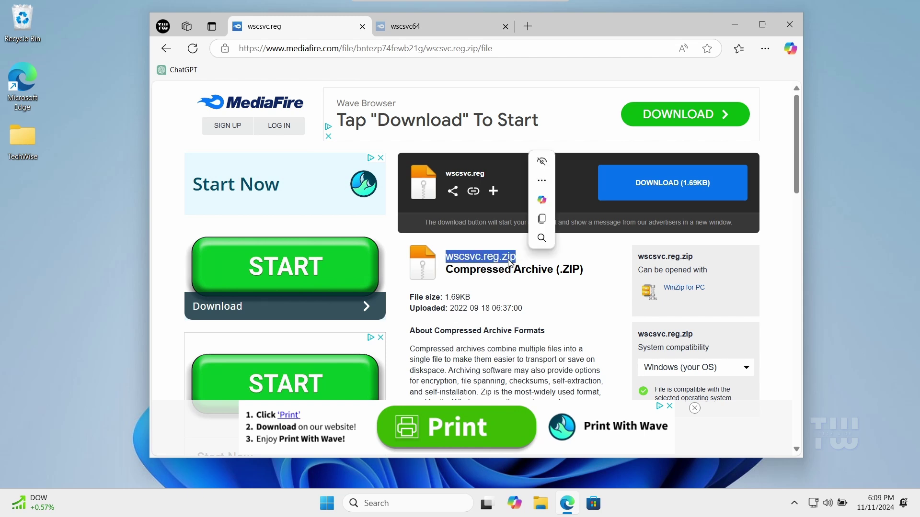
left_click(510, 259)
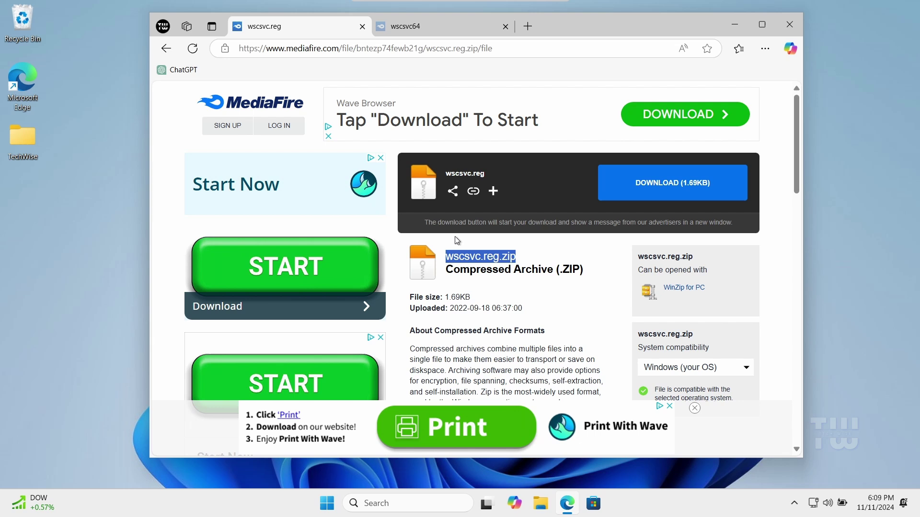
left_click(659, 191)
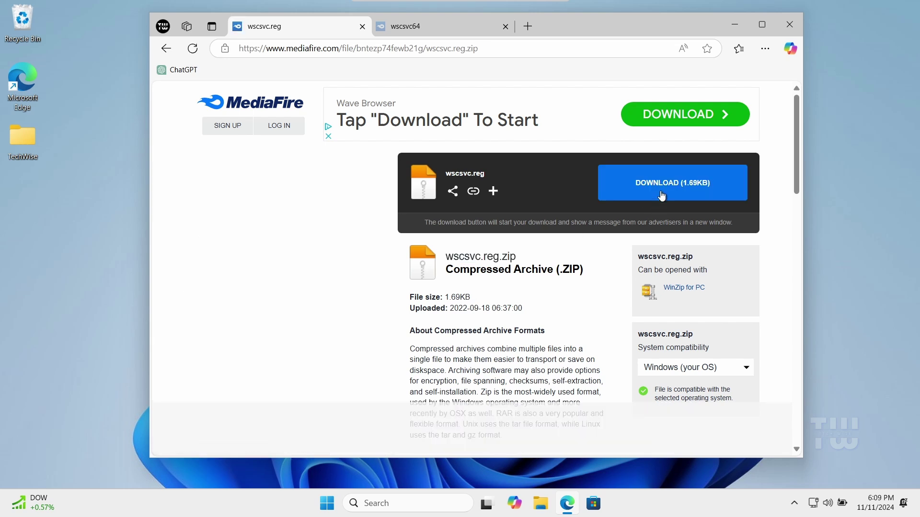
left_click(660, 190)
left_click(744, 49)
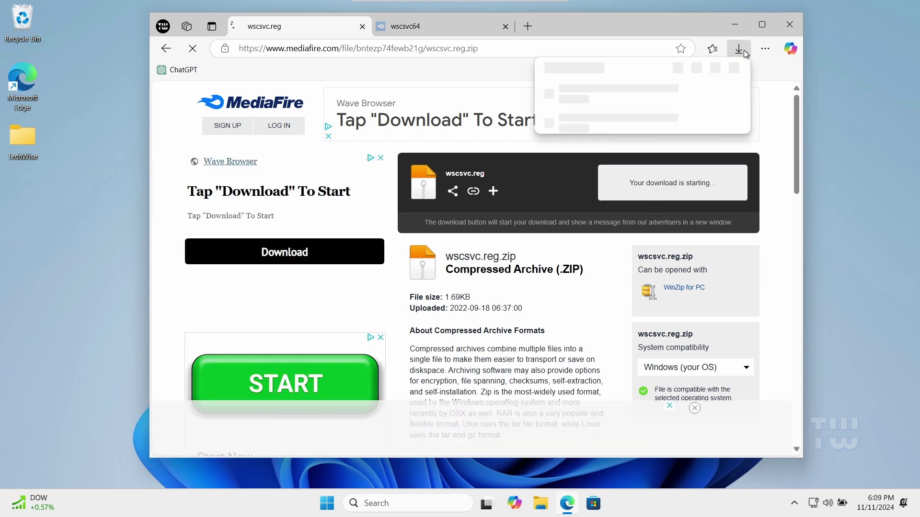
Download wscsvc64.zip from the other open MediaFire page.
left_click(442, 33)
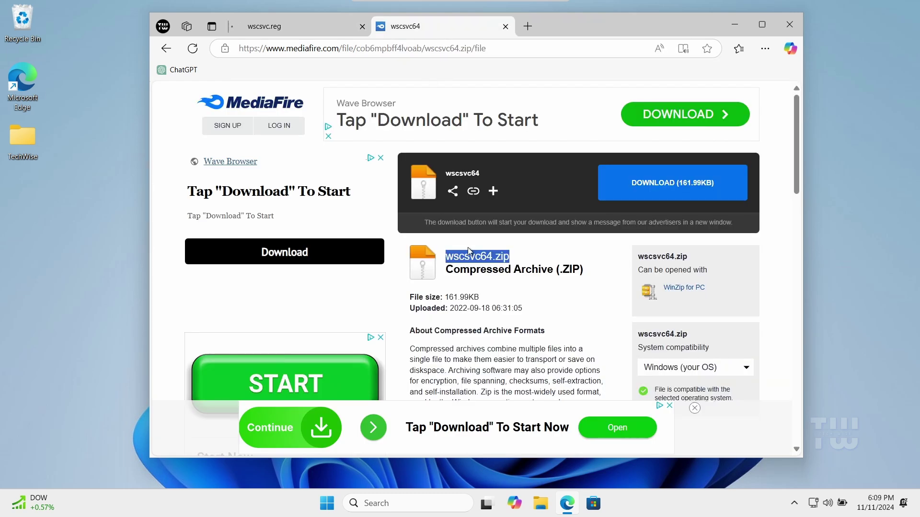
left_click(451, 254)
left_click_drag(447, 256, 515, 259)
left_click(690, 189)
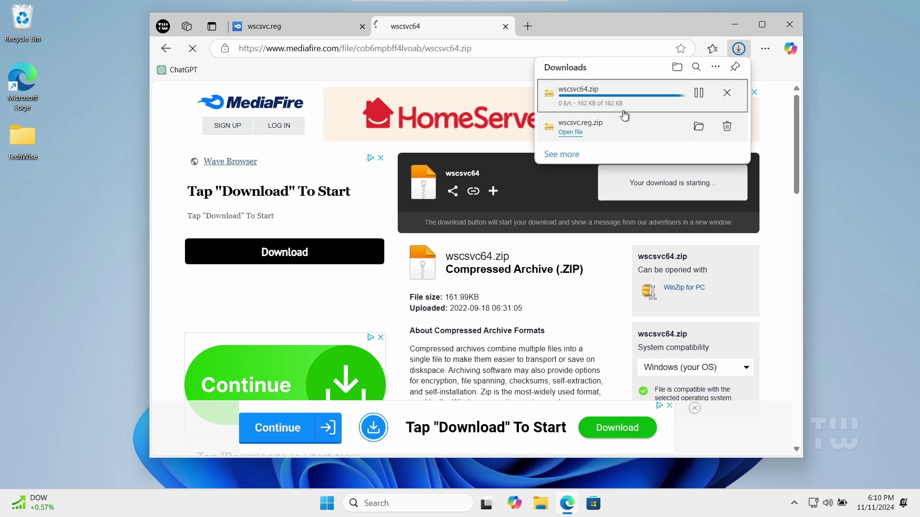
Open the Downloads folder in File Explorer and extract wscsvc.reg.zip to the suggested destination, closing the extracted folder's window.
left_click(677, 68)
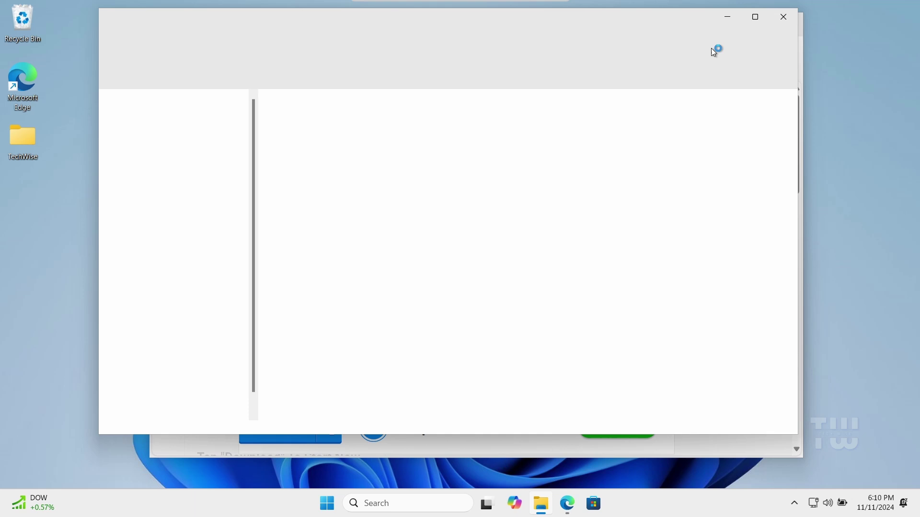
left_click(316, 133)
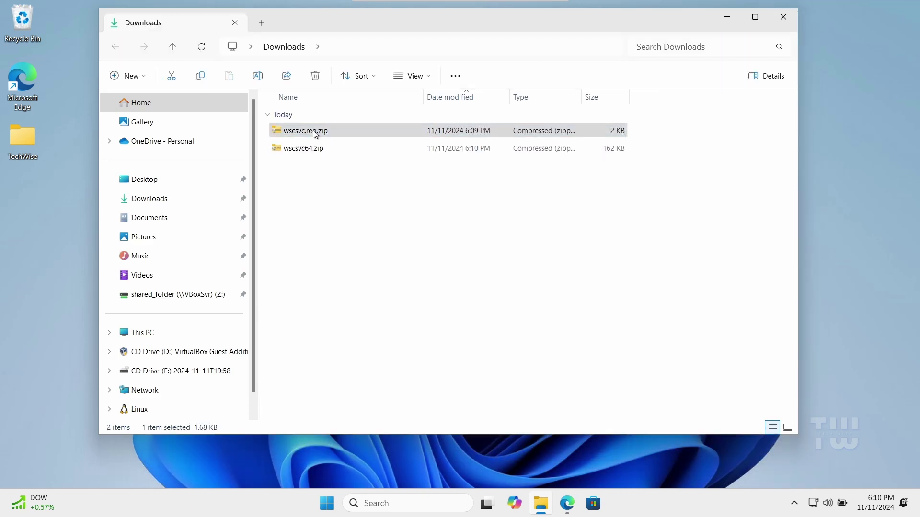
right_click(315, 132)
left_click(398, 228)
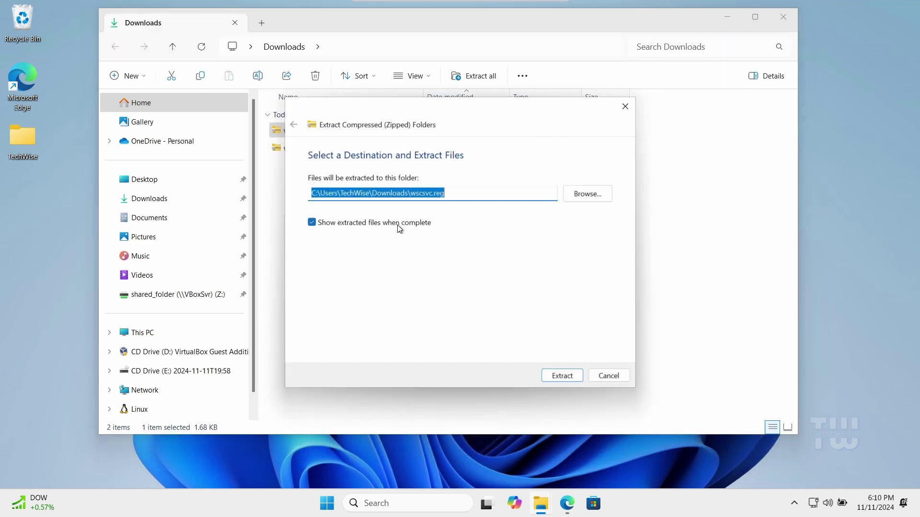
left_click(580, 378)
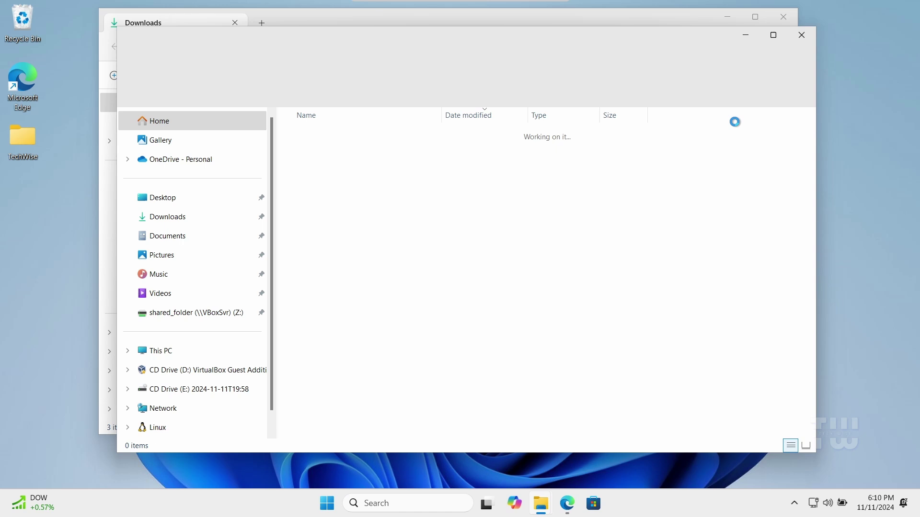
left_click(801, 33)
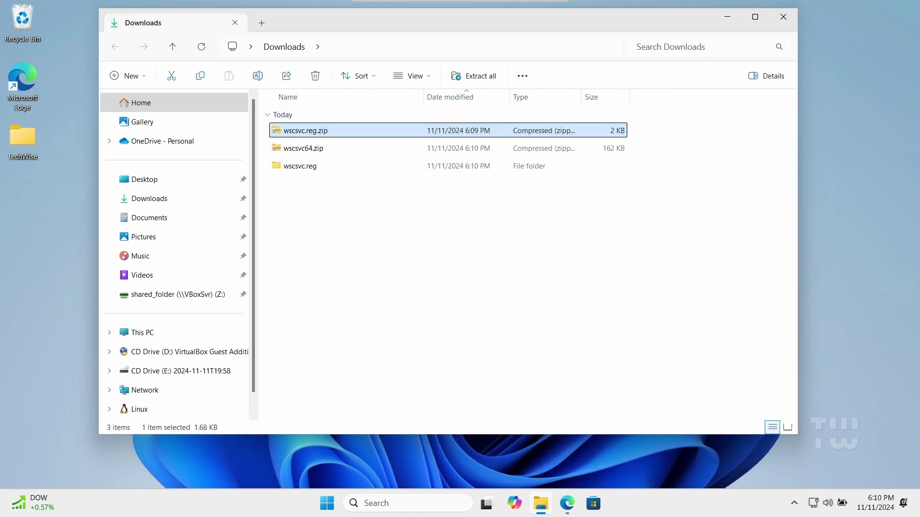
Extract wscsvc64.zip to its default folder within Downloads.
left_click(312, 148)
right_click(311, 150)
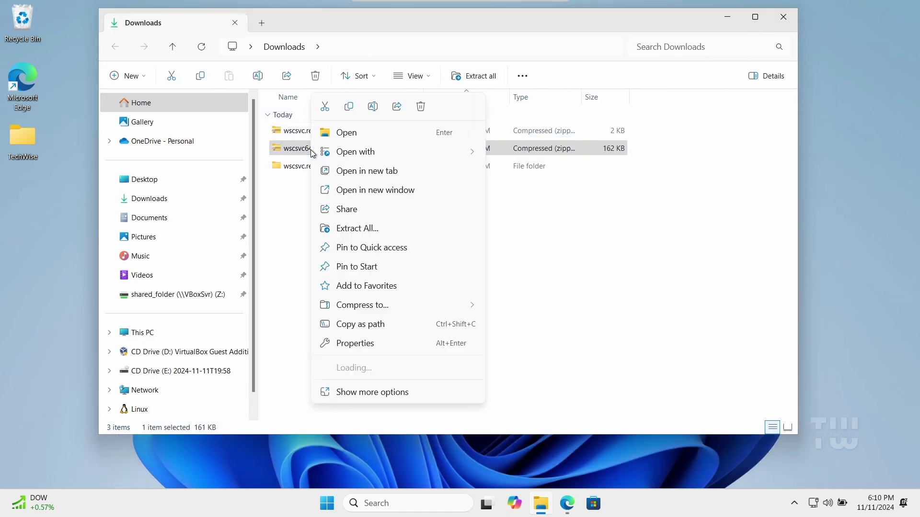
left_click(365, 231)
key("Return")
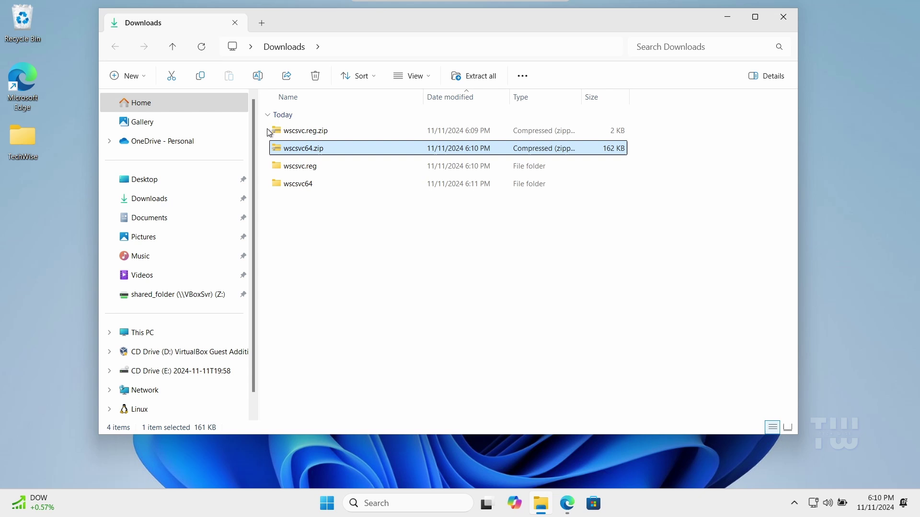
Delete the archives wscsvc.reg.zip and wscsvc64.zip from the Downloads folder.
left_click_drag(270, 133, 310, 148)
right_click(311, 146)
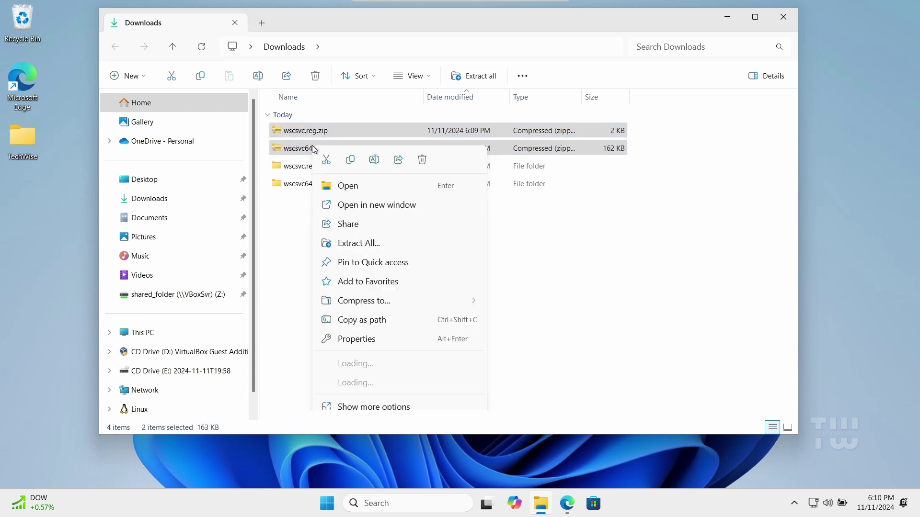
left_click(422, 160)
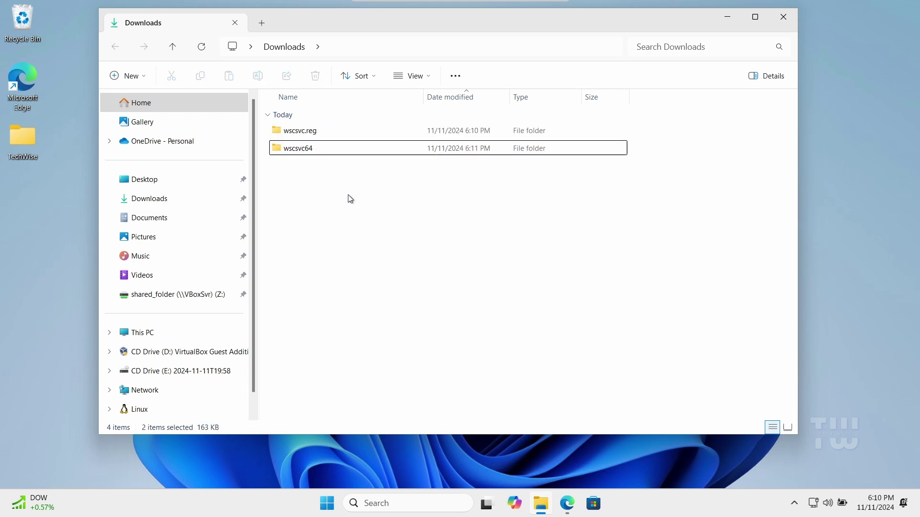
Merge wscsvc.reg from the extracted wscsvc.reg folder into the registry, accepting the permission and warning prompts.
double_click(321, 131)
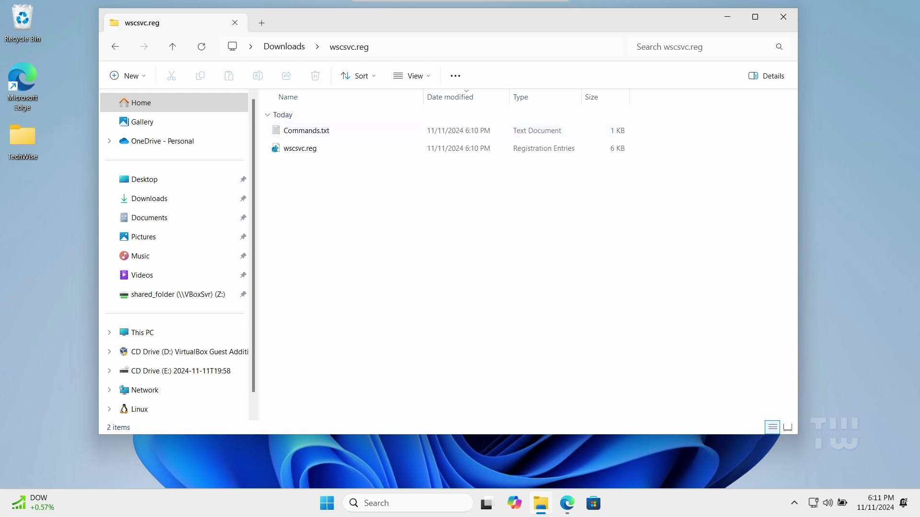
left_click(306, 155)
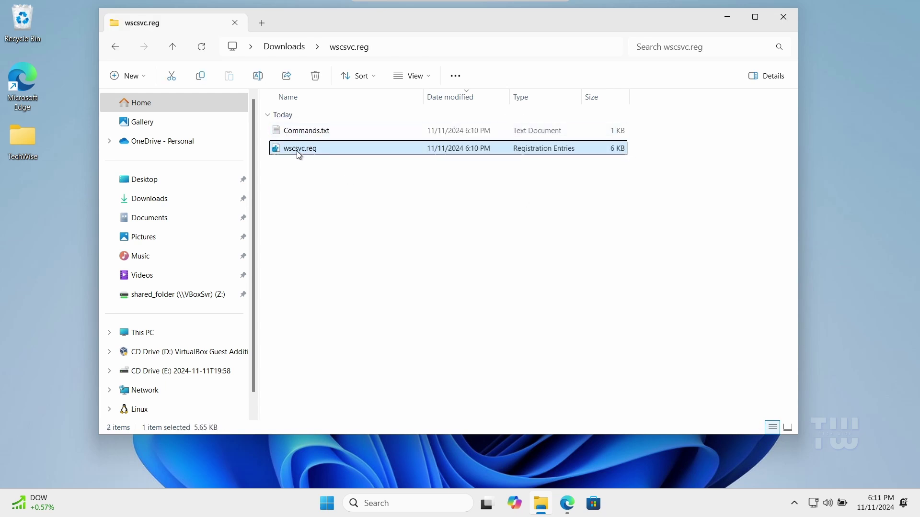
double_click(314, 149)
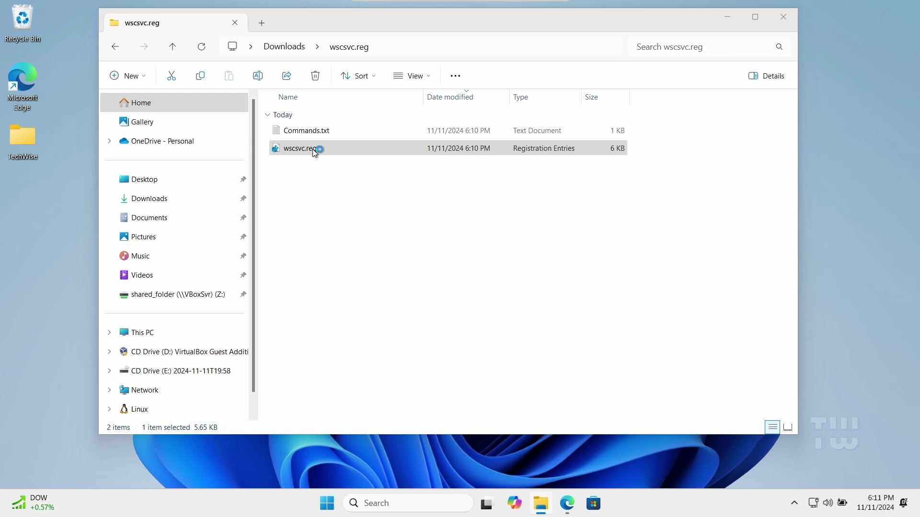
left_click(499, 266)
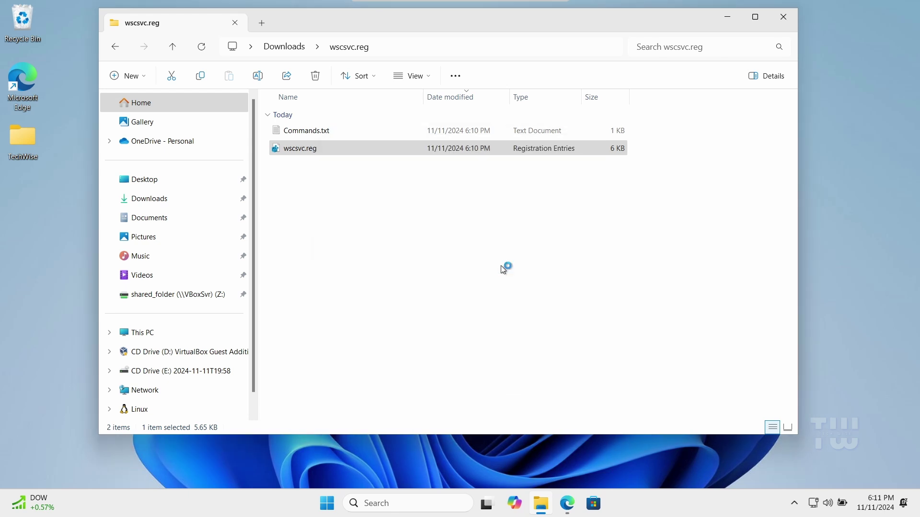
left_click(399, 348)
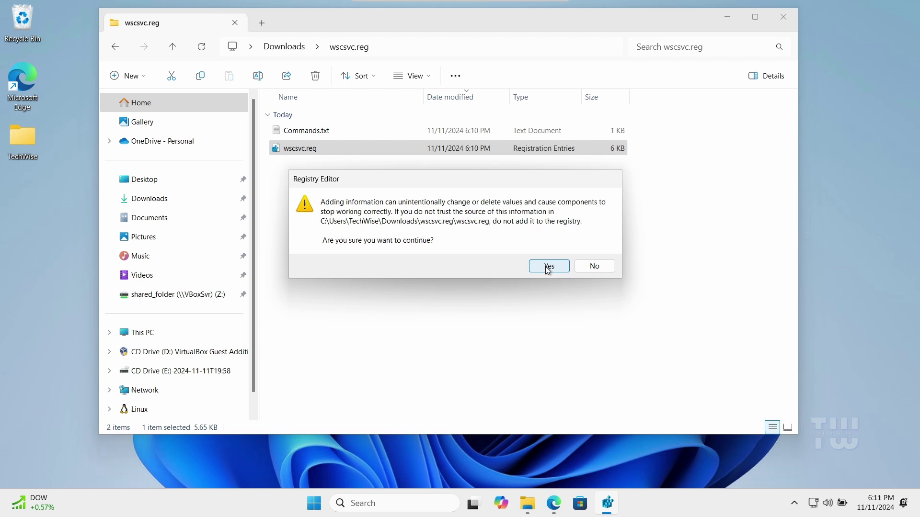
left_click(549, 270)
left_click(586, 260)
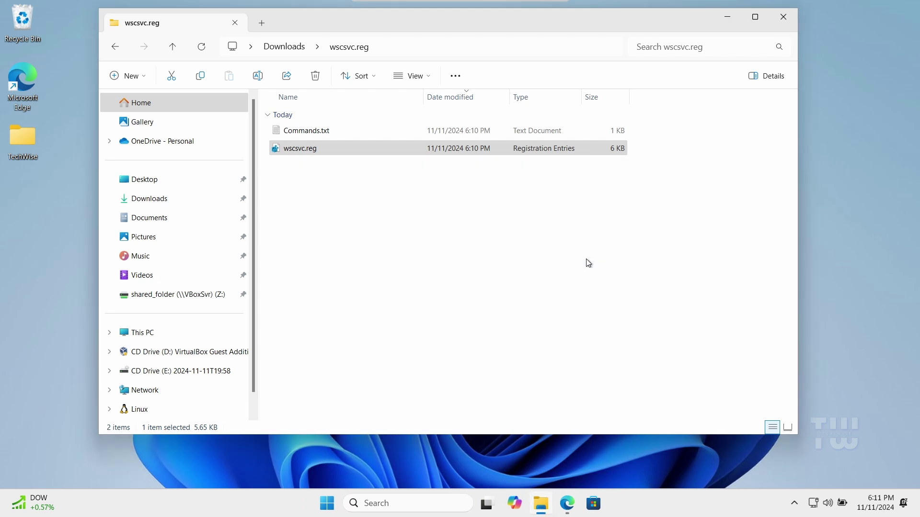
Open Commands.txt from the wscsvc.reg folder in Notepad to view the two service commands.
left_click(310, 132)
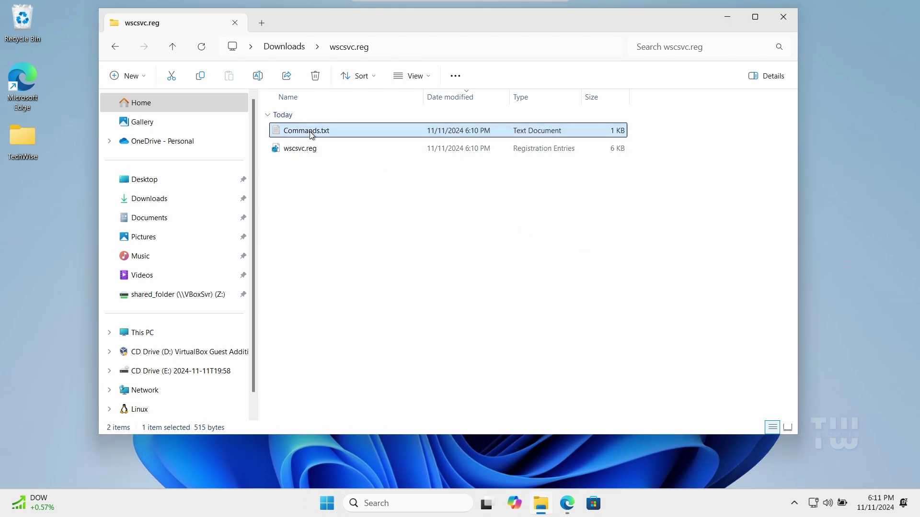
double_click(312, 134)
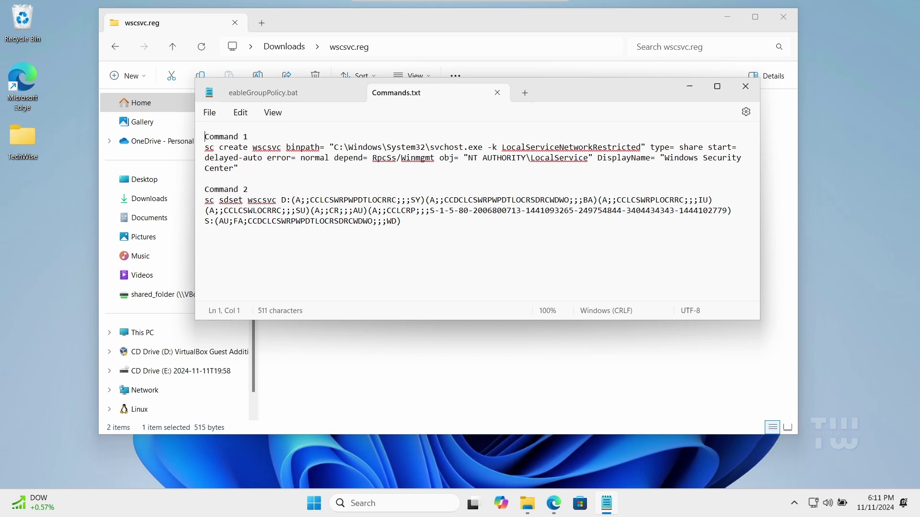
left_click(248, 158)
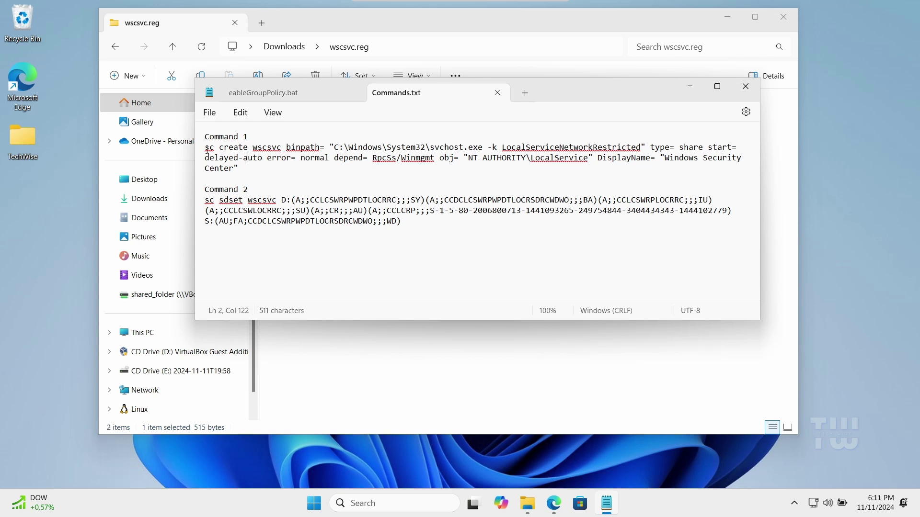
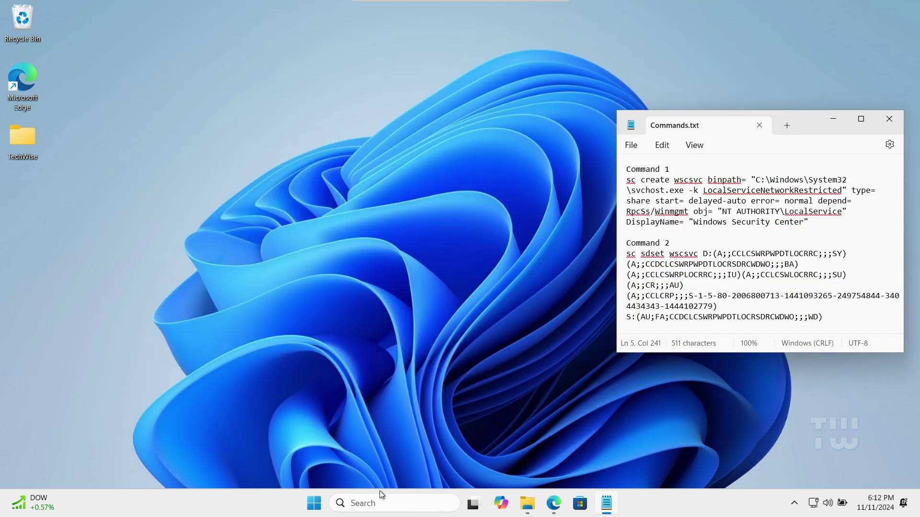
Search Windows for cmd to find Command Prompt.
left_click(382, 497)
type("cmd")
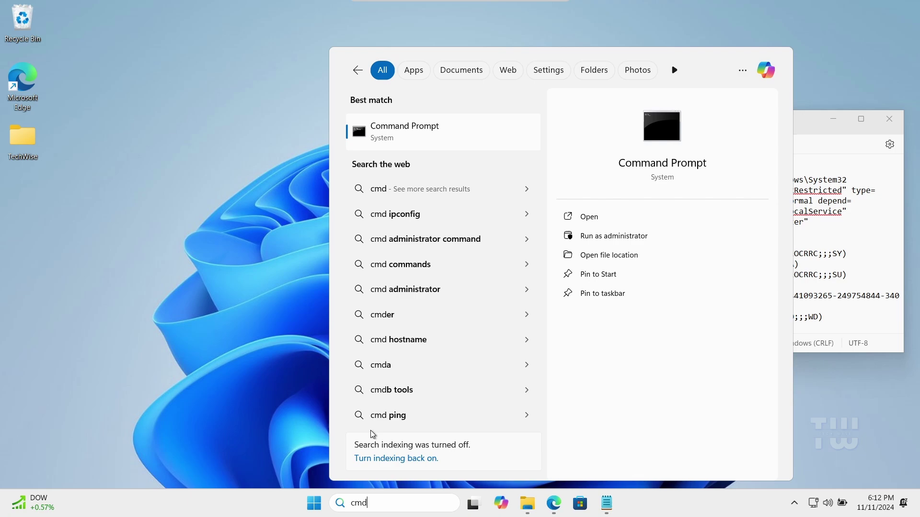
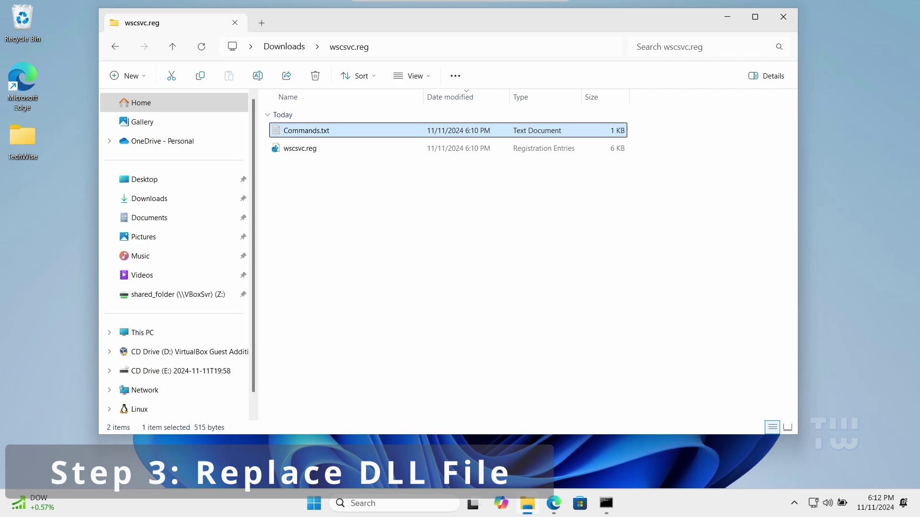
Copy wscsvc.dll from the wscsvc64 folder in Downloads into C:\Windows\SysWOW64, granting administrator permission, and close File Explorer.
left_click(119, 49)
double_click(312, 149)
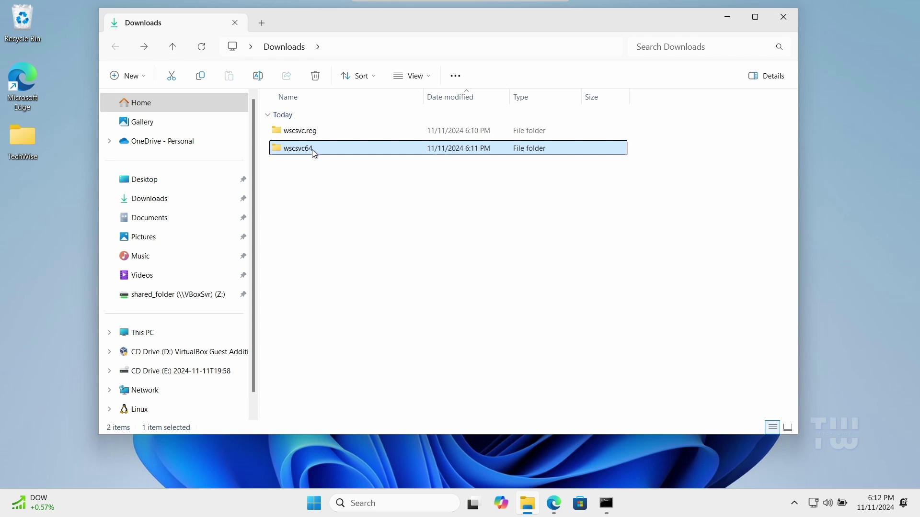
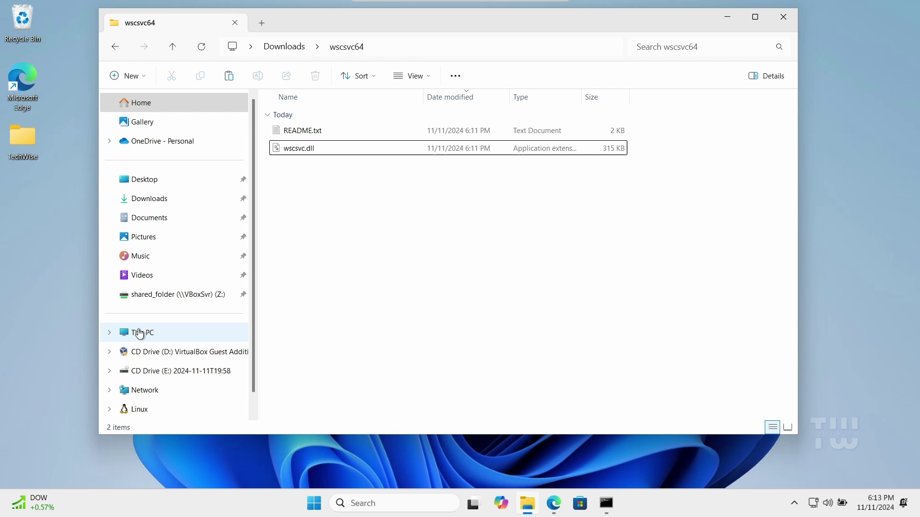
left_click(140, 334)
double_click(358, 126)
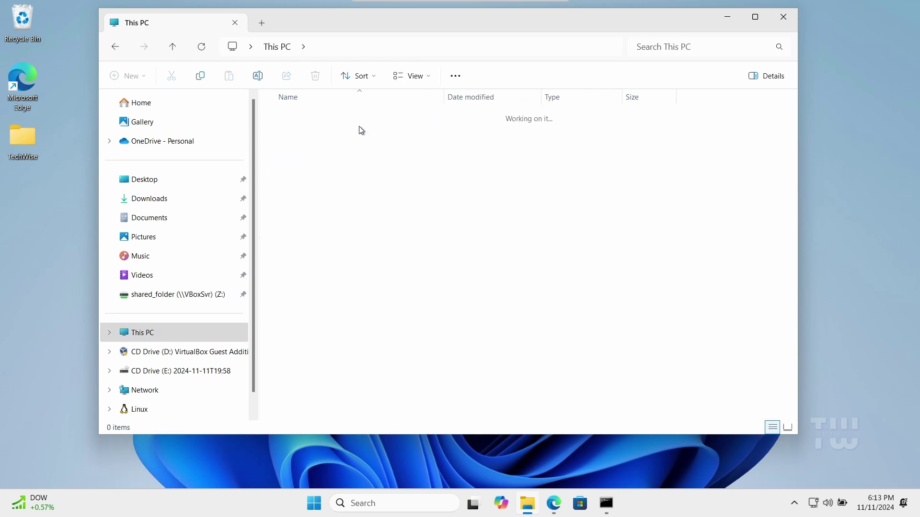
double_click(310, 204)
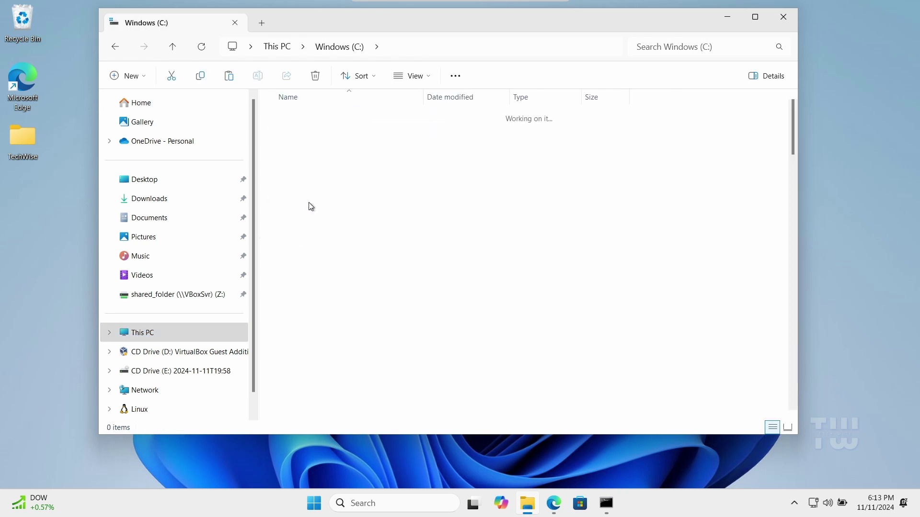
scroll(347, 222, "down", 15)
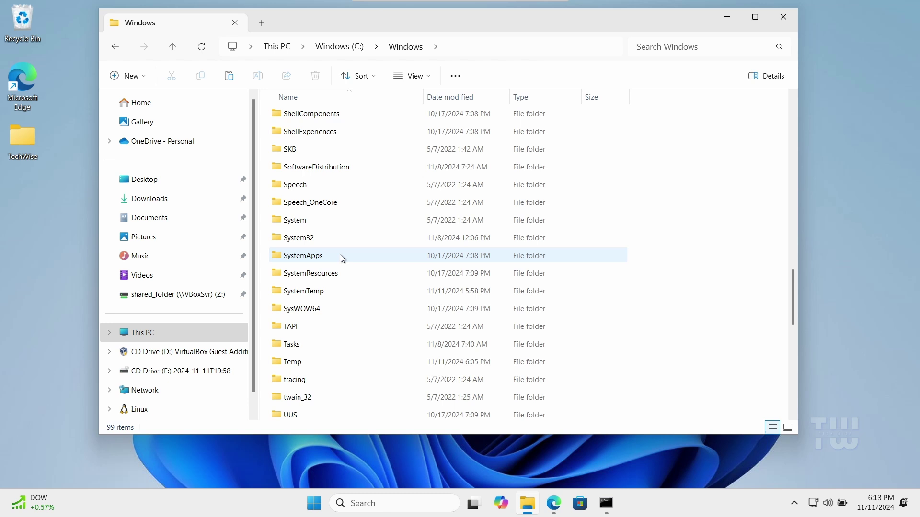
double_click(318, 310)
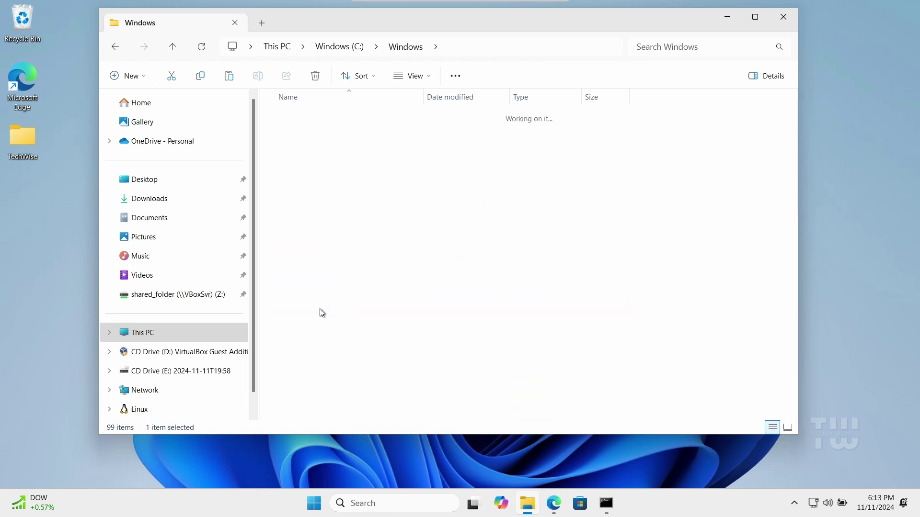
right_click(645, 232)
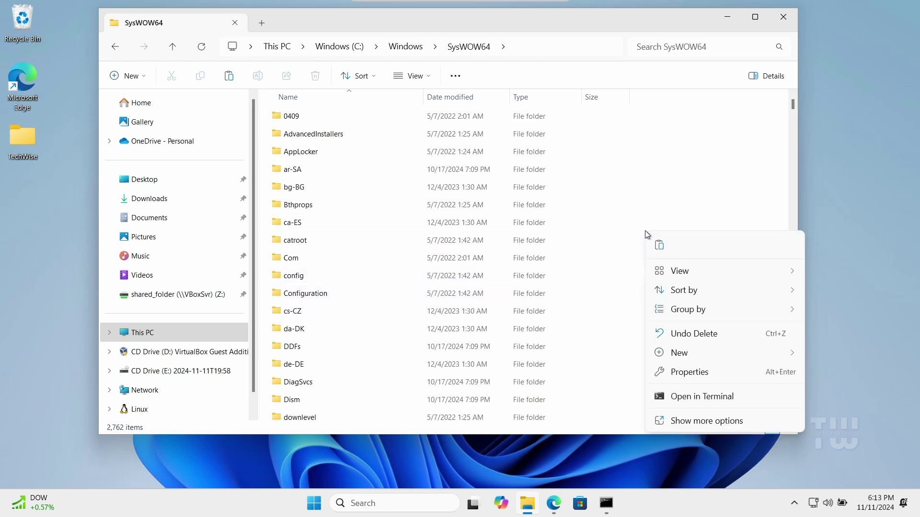
left_click(660, 247)
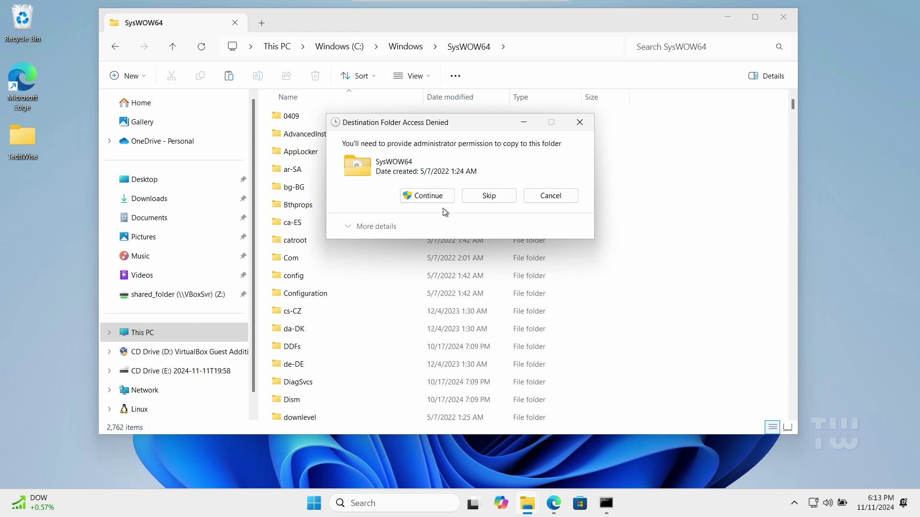
left_click(427, 196)
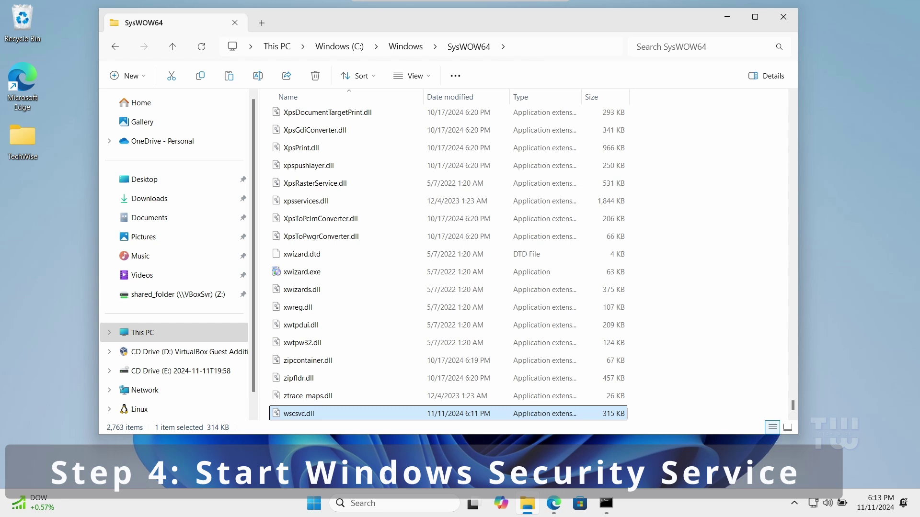
left_click(785, 20)
Search Windows for services and open the Services console.
left_click(412, 500)
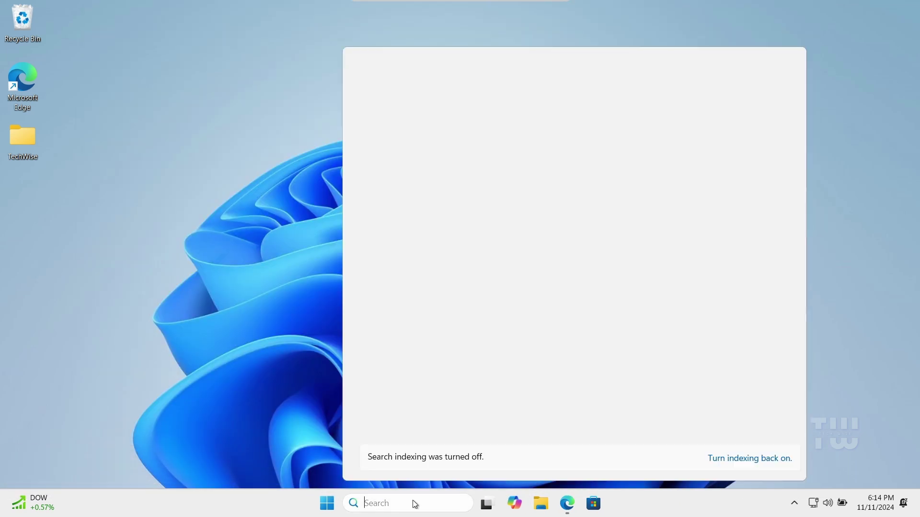
type("services")
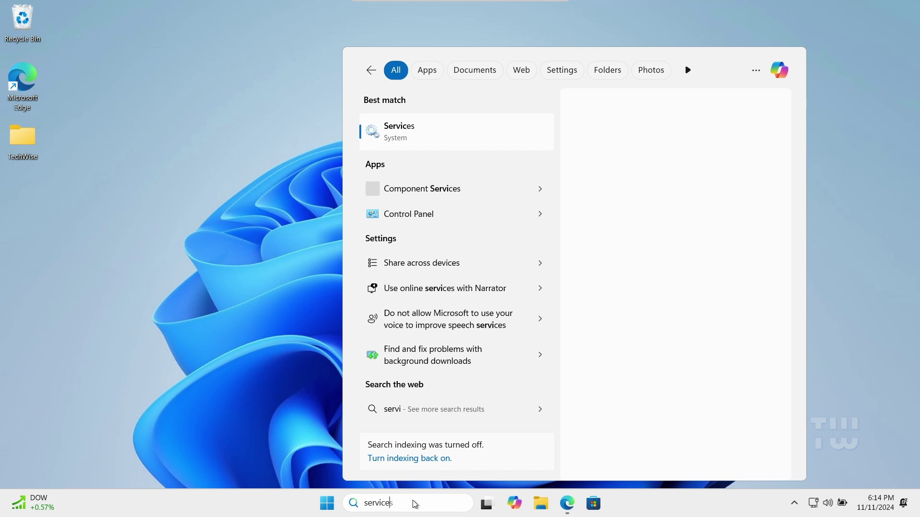
left_click(415, 143)
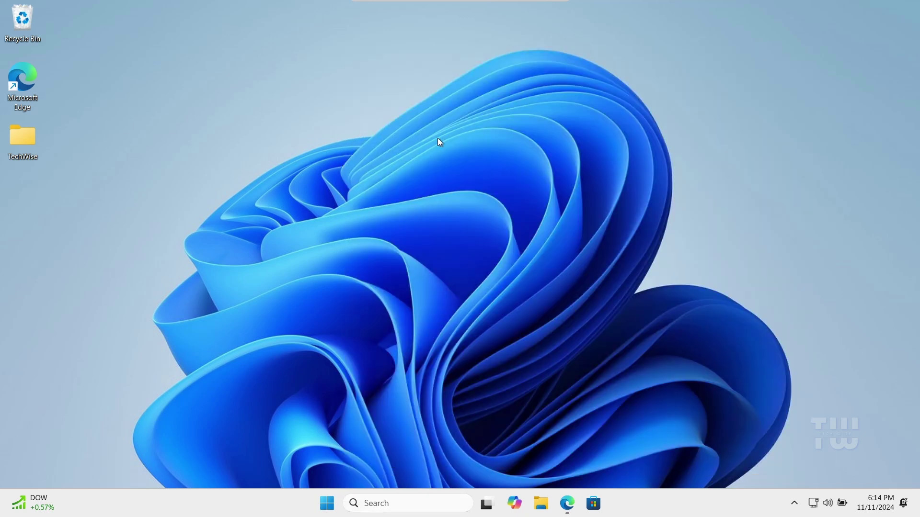
Locate Windows Security Service, check its startup type and status in its properties, and close the dialog and the Services console.
left_click(328, 144)
key("w")
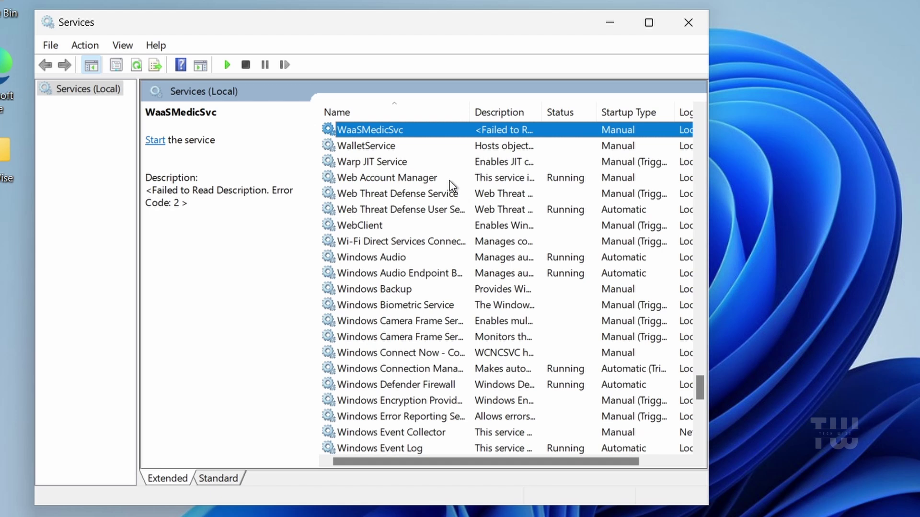
scroll(451, 189, "down", 4)
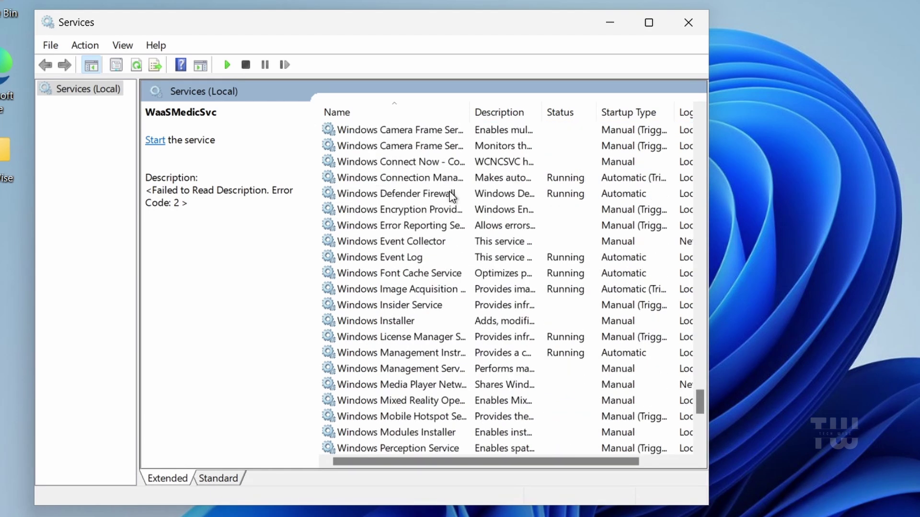
scroll(451, 195, "down", 3)
scroll(451, 195, "down", 1)
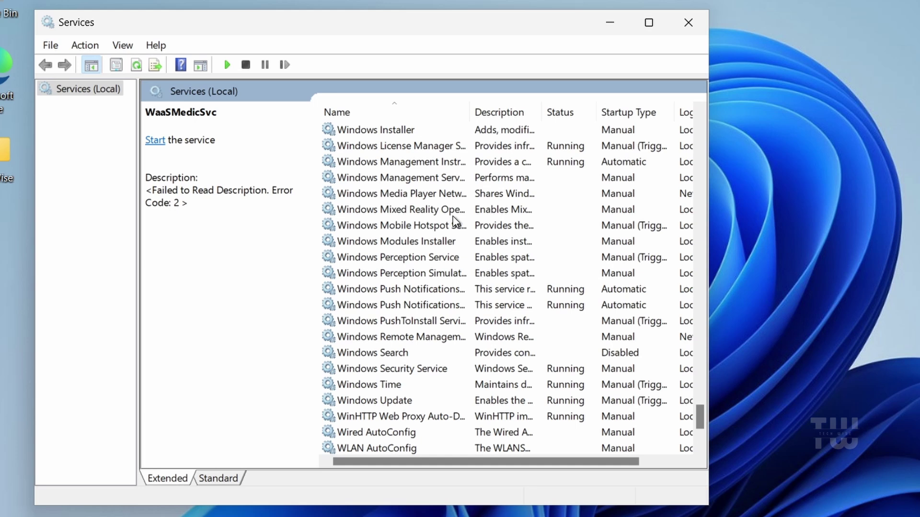
left_click(411, 370)
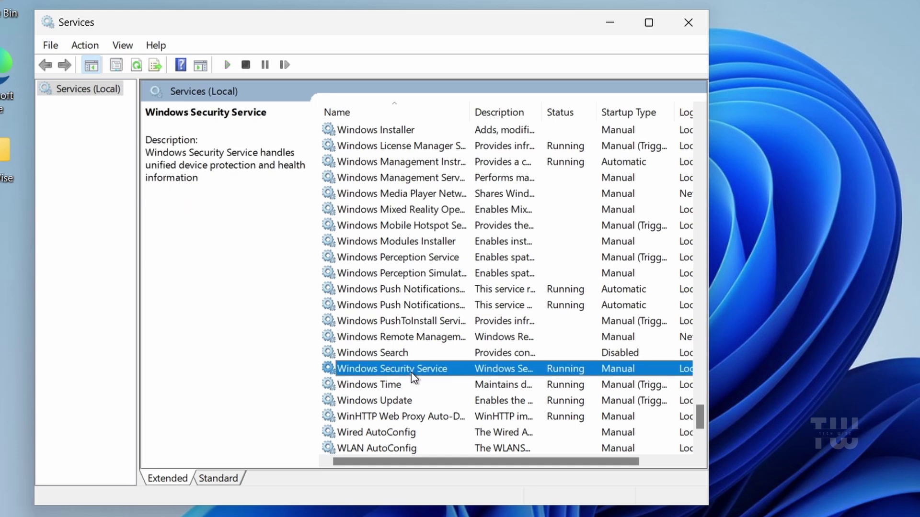
double_click(439, 369)
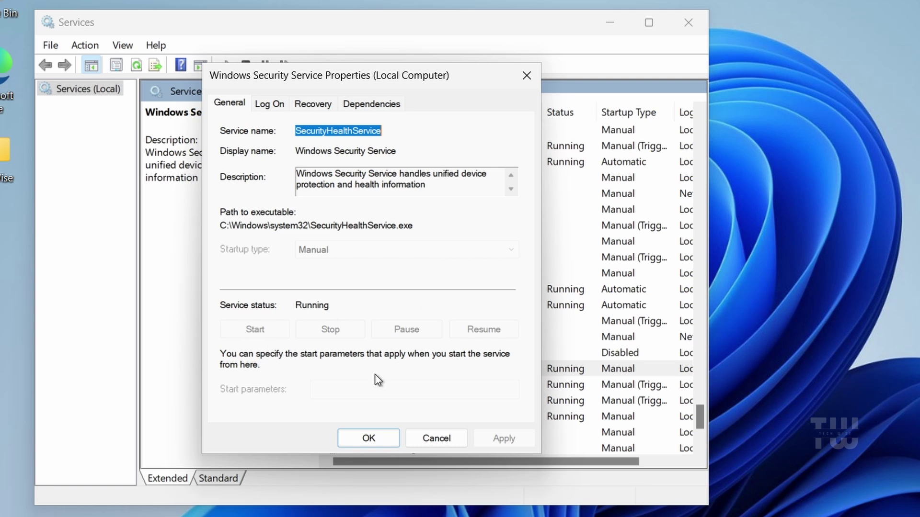
left_click(386, 441)
left_click(688, 22)
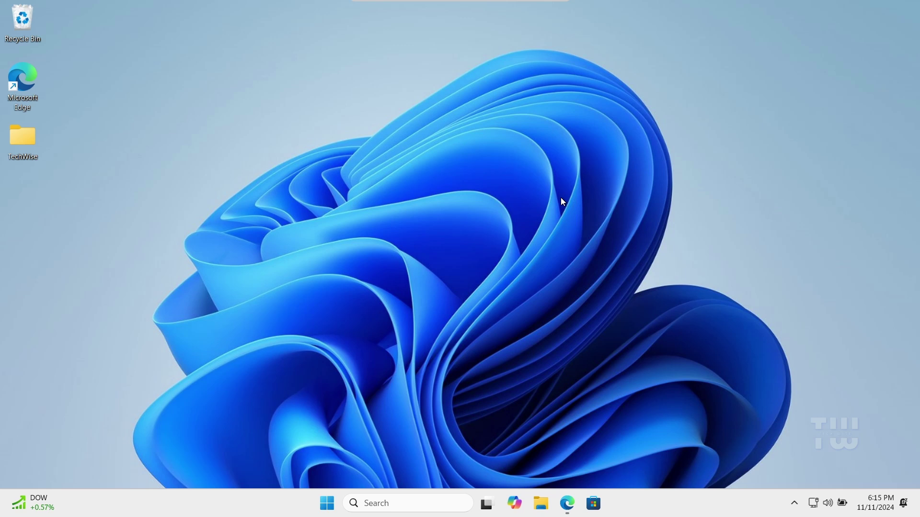